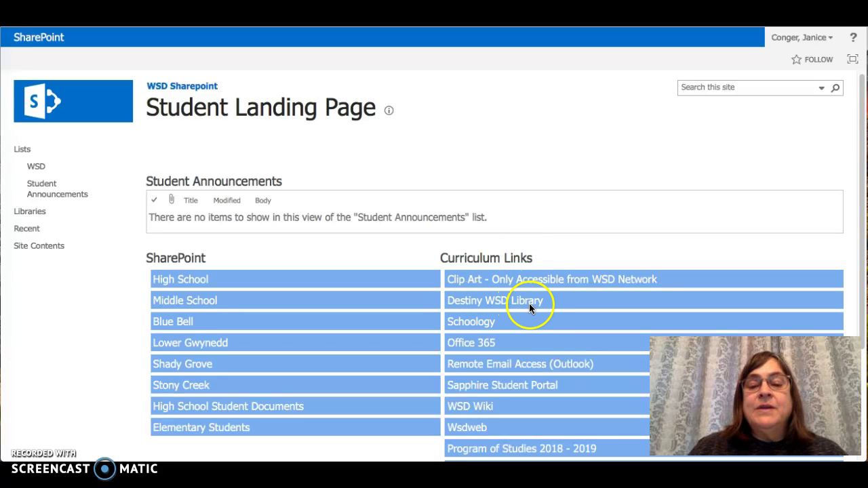
Step: Open the Destiny WSD Library from the Student Landing Page and go to the Wissahickon Middle School library site
{"action": "left_click", "coordinate": [510, 307]}
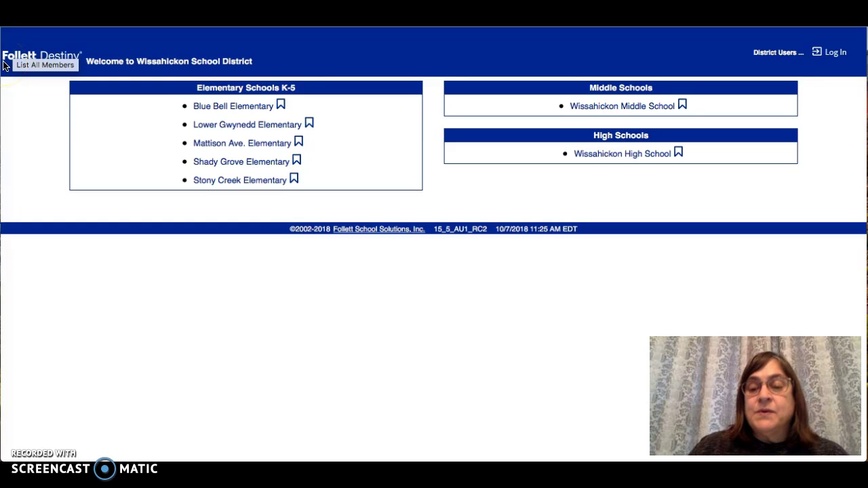
{"action": "left_click", "coordinate": [625, 108]}
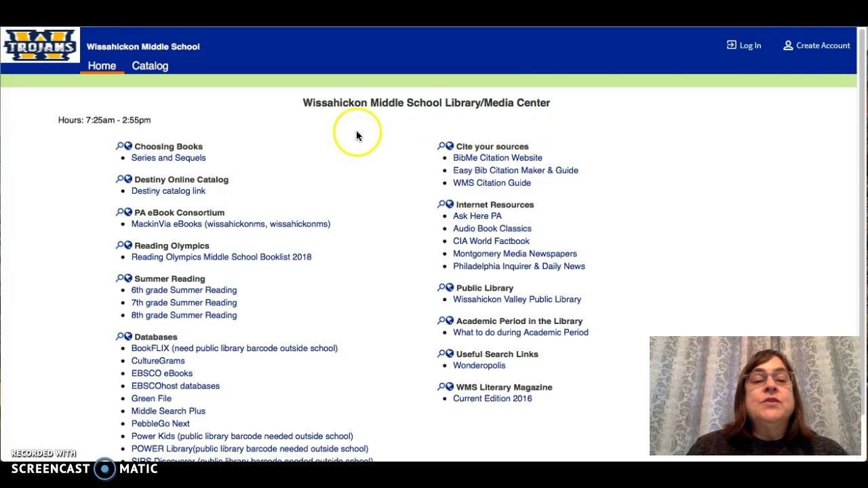
Step: Log in to the middle school library site with the saved user name and password
{"action": "left_click", "coordinate": [748, 51]}
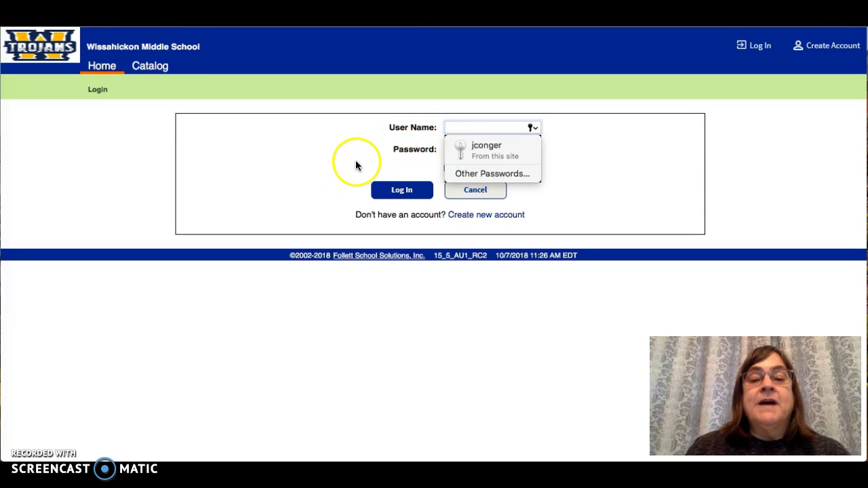
{"action": "left_click", "coordinate": [482, 147]}
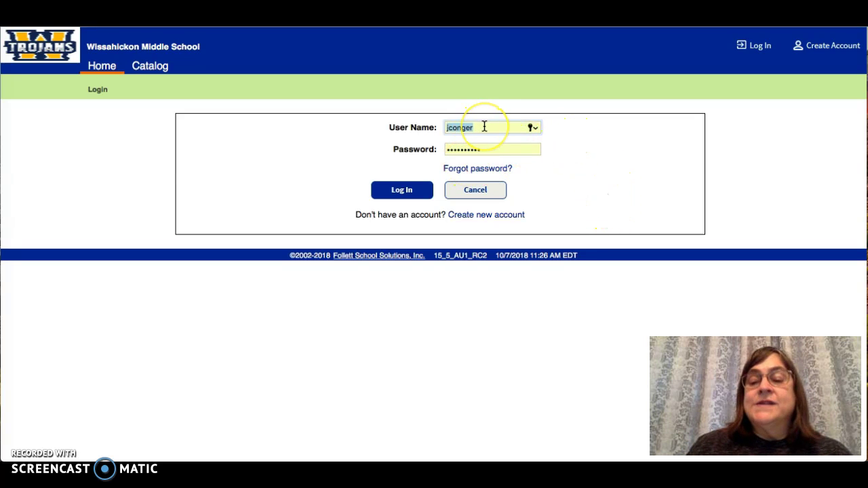
{"action": "left_click", "coordinate": [486, 149]}
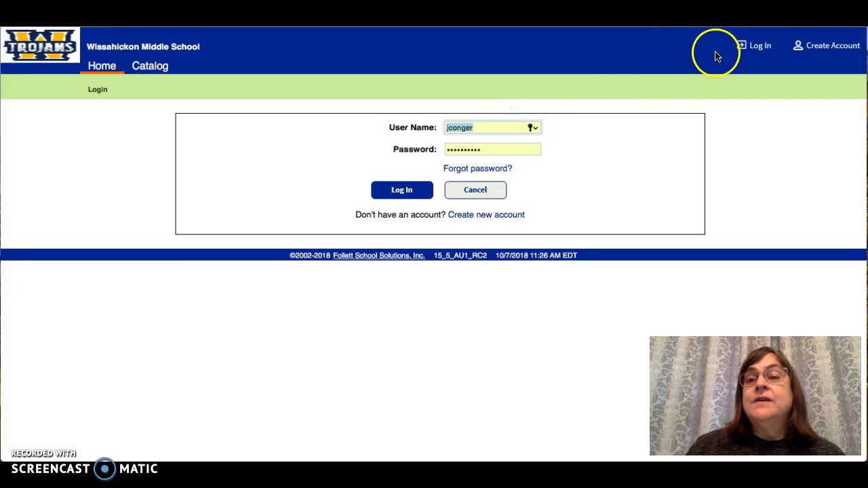
{"action": "left_click", "coordinate": [400, 192]}
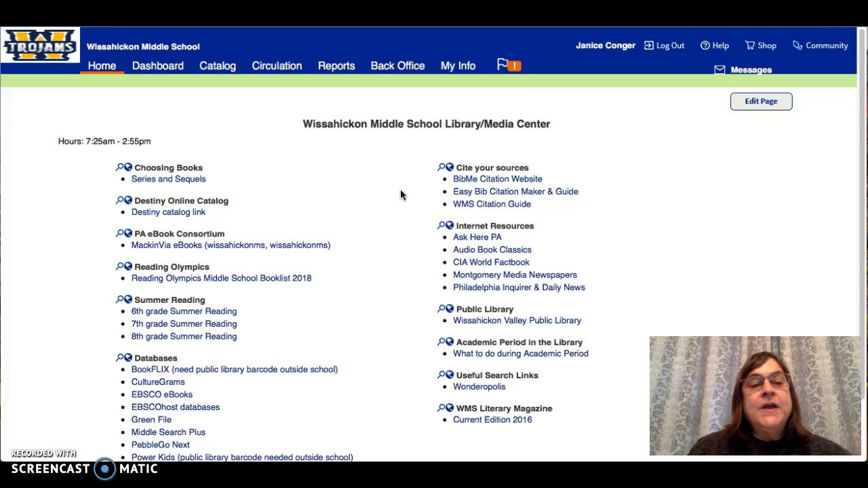
{"action": "left_click", "coordinate": [416, 189]}
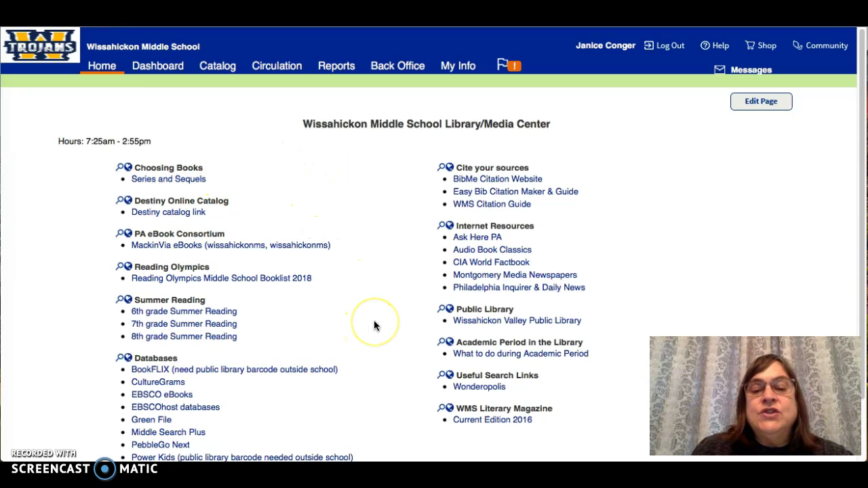
Step: Look over the library home page's resource links and open the catalog's Library Search
{"action": "scroll", "coordinate": [373, 322], "scroll_direction": "down", "scroll_amount": 2}
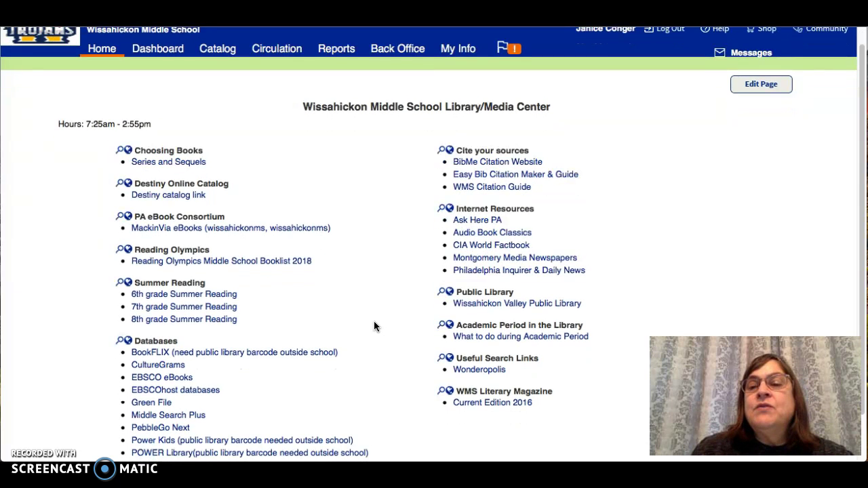
{"action": "scroll", "coordinate": [374, 321], "scroll_direction": "down", "scroll_amount": 3}
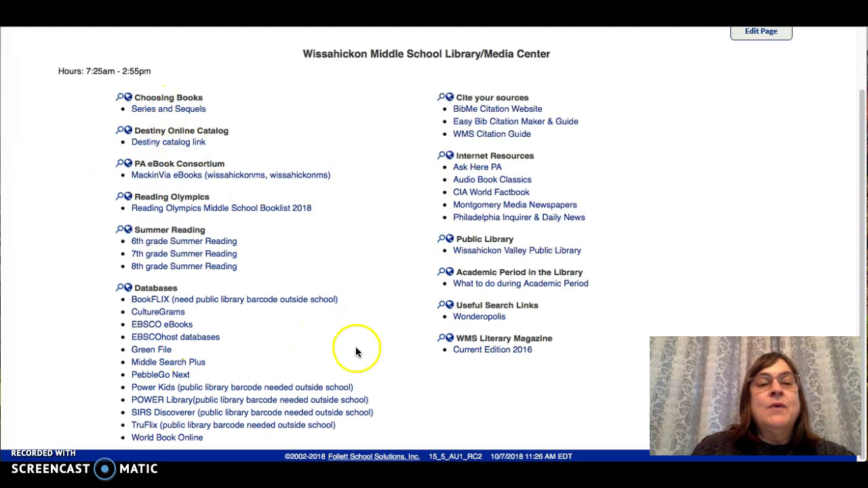
{"action": "scroll", "coordinate": [355, 347], "scroll_direction": "up", "scroll_amount": 2}
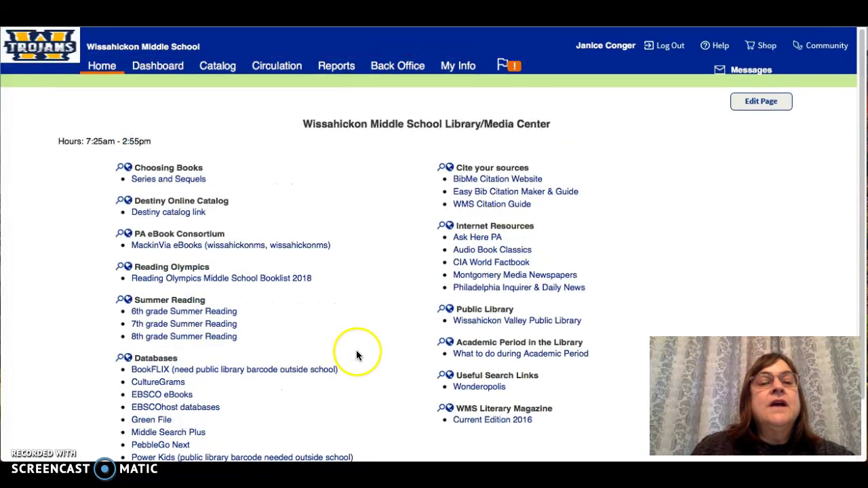
{"action": "left_click", "coordinate": [216, 67]}
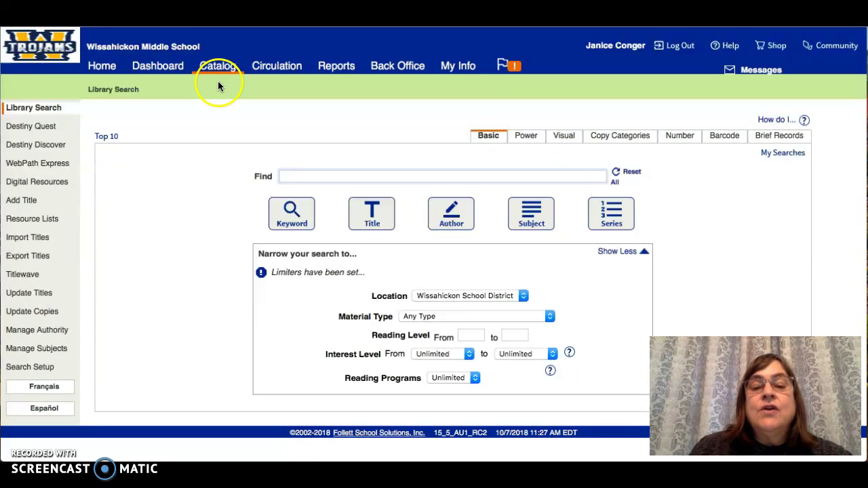
{"action": "left_click", "coordinate": [474, 379]}
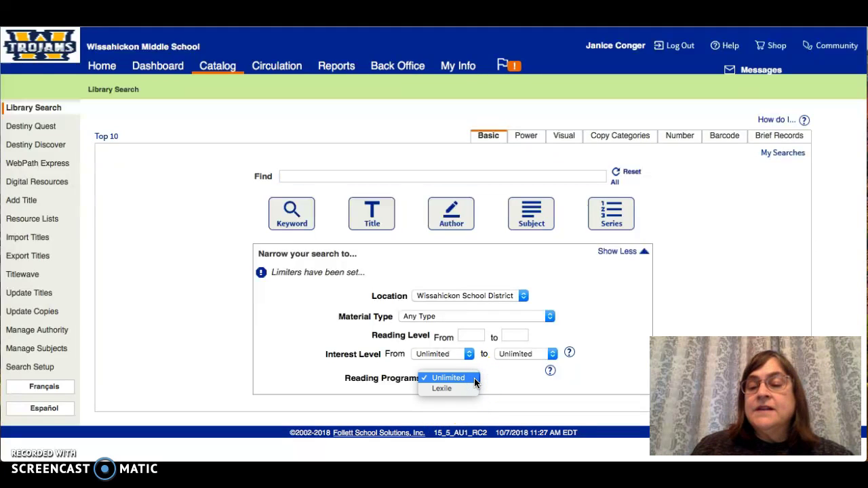
{"action": "left_click", "coordinate": [445, 390]}
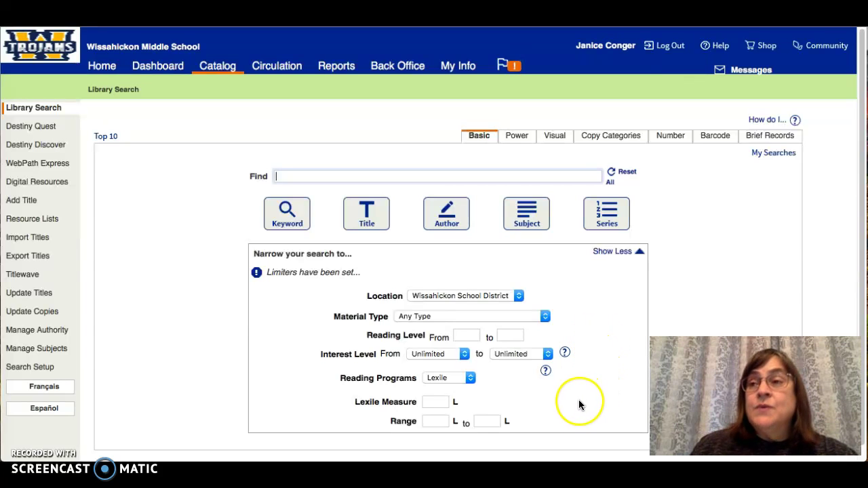
{"action": "left_click", "coordinate": [470, 379]}
{"action": "left_click", "coordinate": [469, 379]}
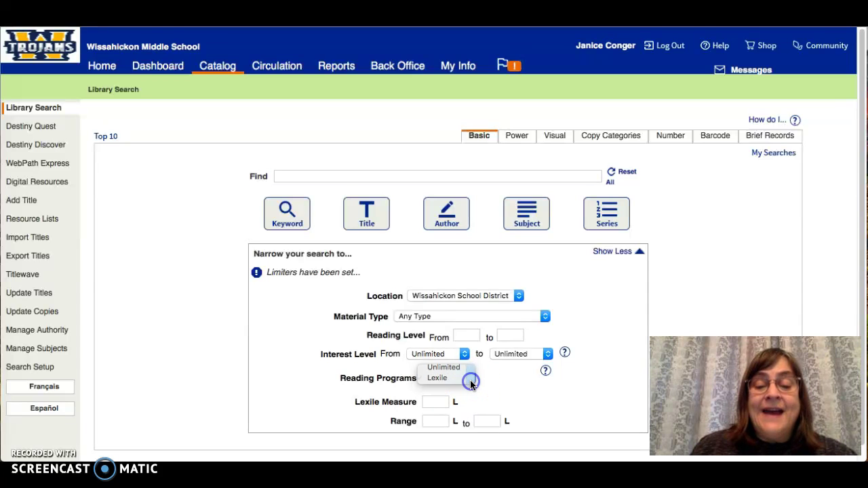
{"action": "left_click", "coordinate": [468, 379]}
{"action": "left_click", "coordinate": [444, 362]}
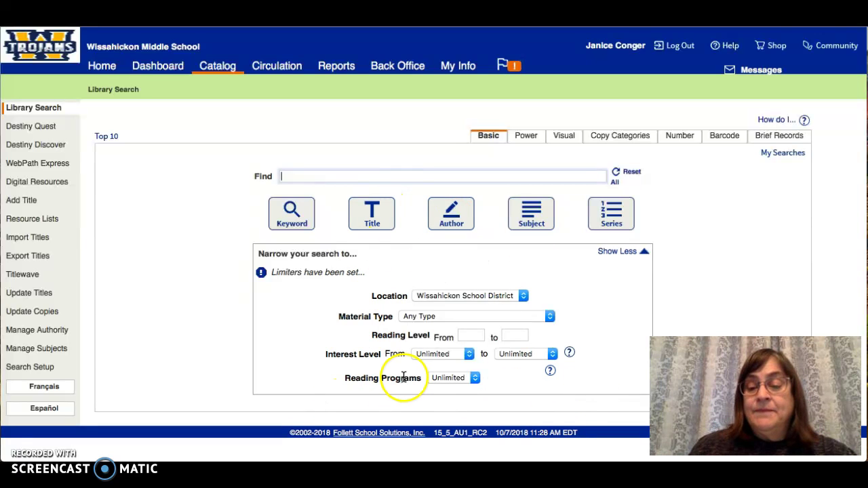
Step: Set Reading Programs to Lexile, enter a Lexile Measure of 890, and fill in the corresponding range
{"action": "left_click", "coordinate": [475, 377]}
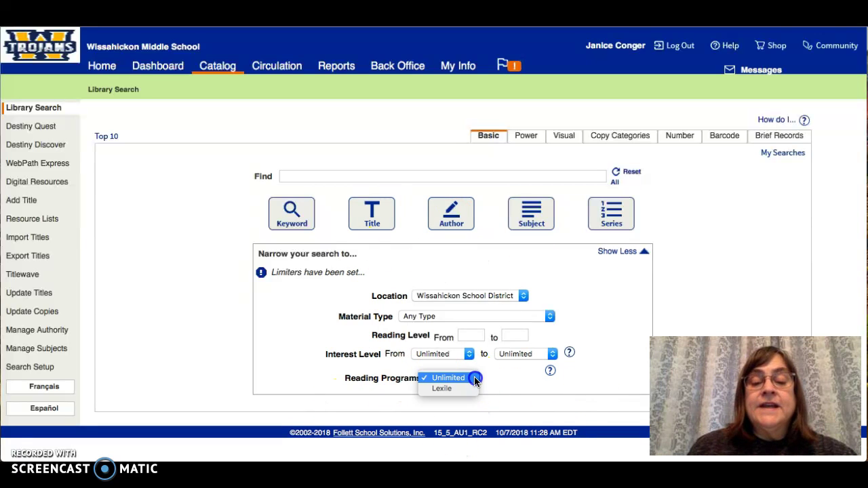
{"action": "left_click", "coordinate": [444, 389]}
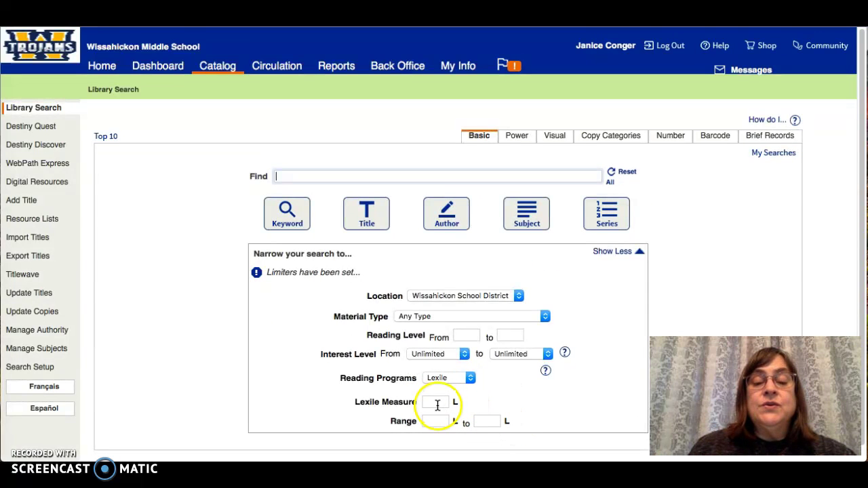
{"action": "left_click", "coordinate": [435, 402]}
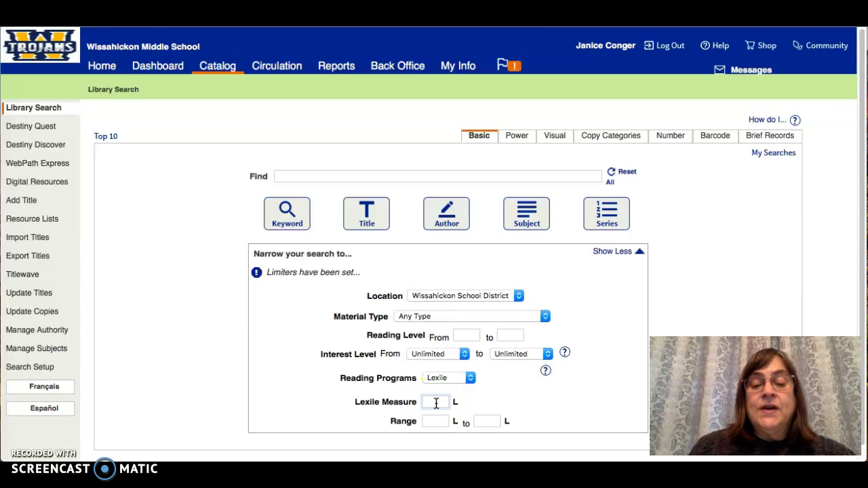
{"action": "type", "text": "89"}
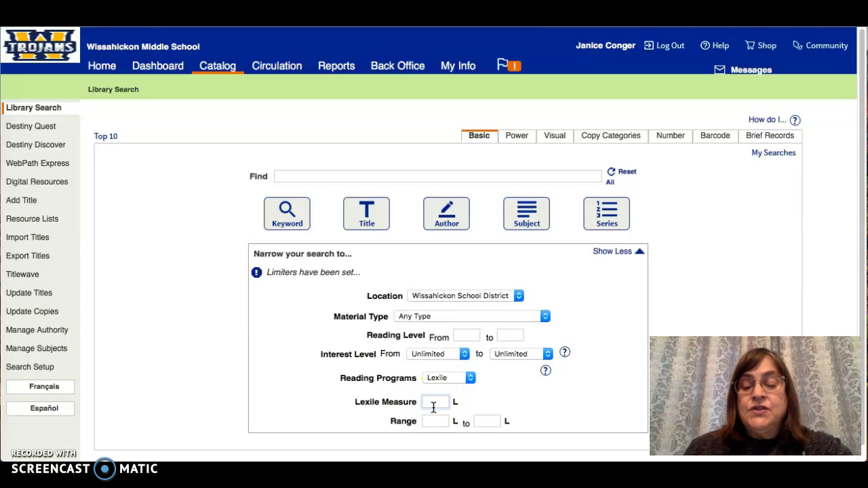
{"action": "type", "text": "0"}
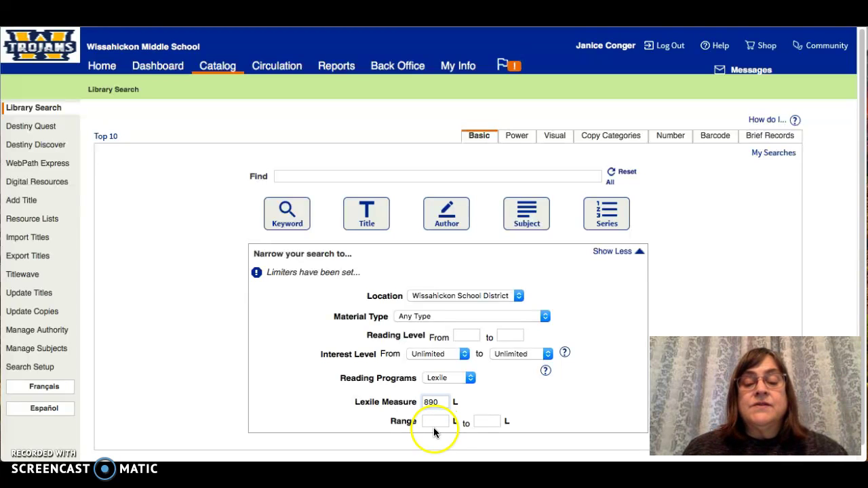
{"action": "left_click", "coordinate": [433, 421]}
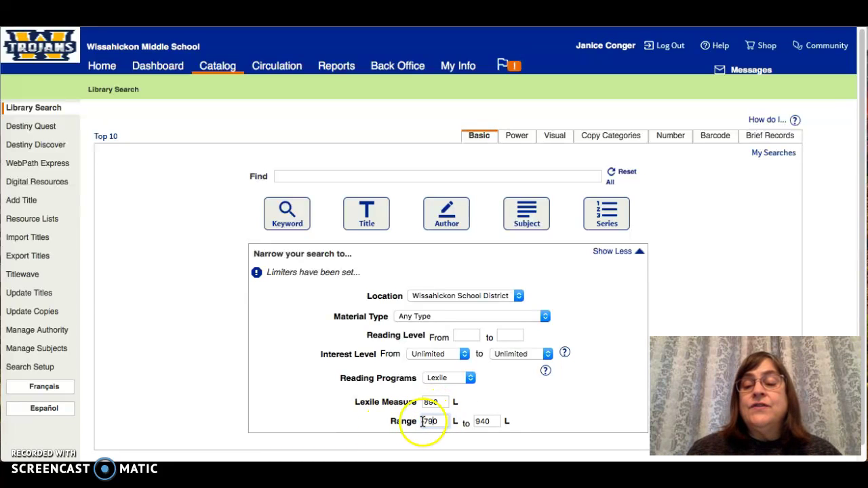
Step: Run a keyword search for "dog" with the Lexile limits applied
{"action": "left_click", "coordinate": [318, 176]}
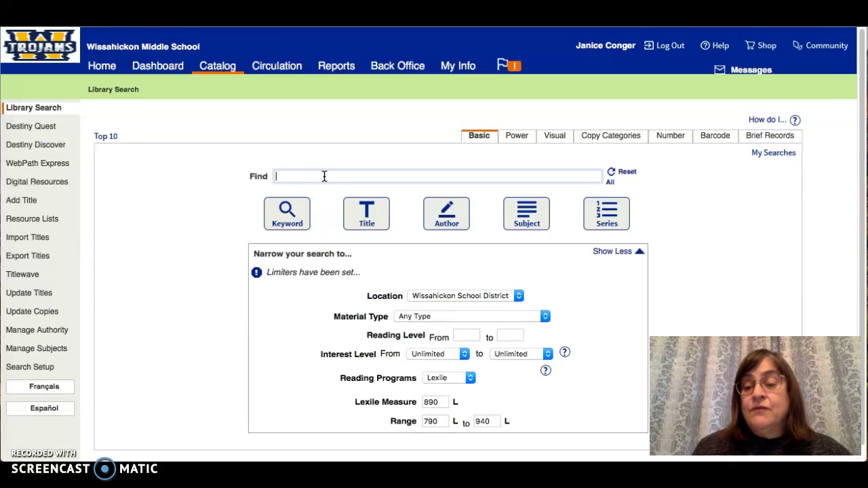
{"action": "type", "text": "dog"}
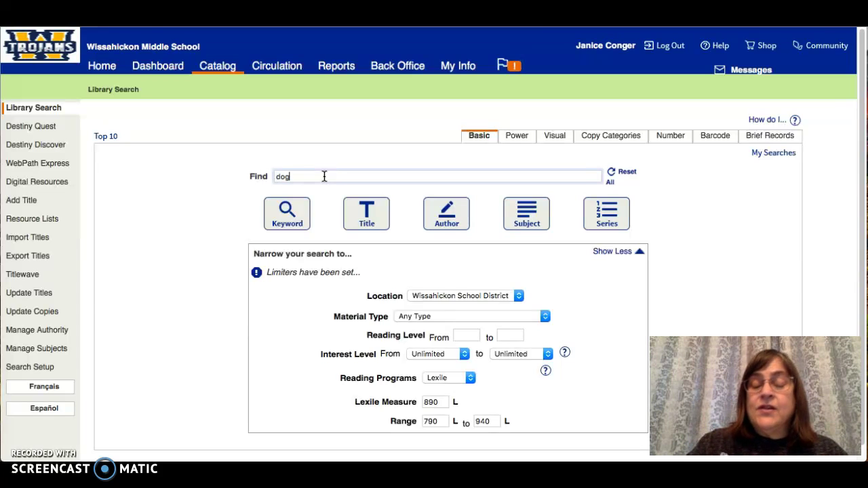
{"action": "left_click", "coordinate": [287, 210]}
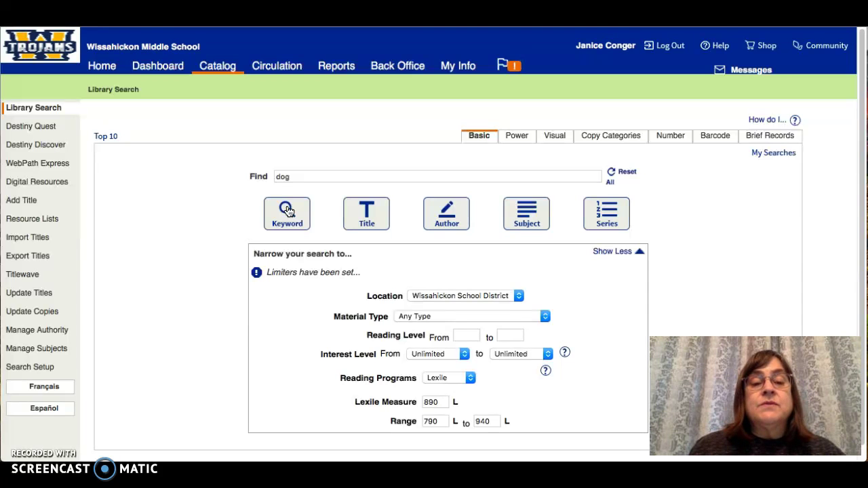
{"action": "left_click", "coordinate": [287, 211]}
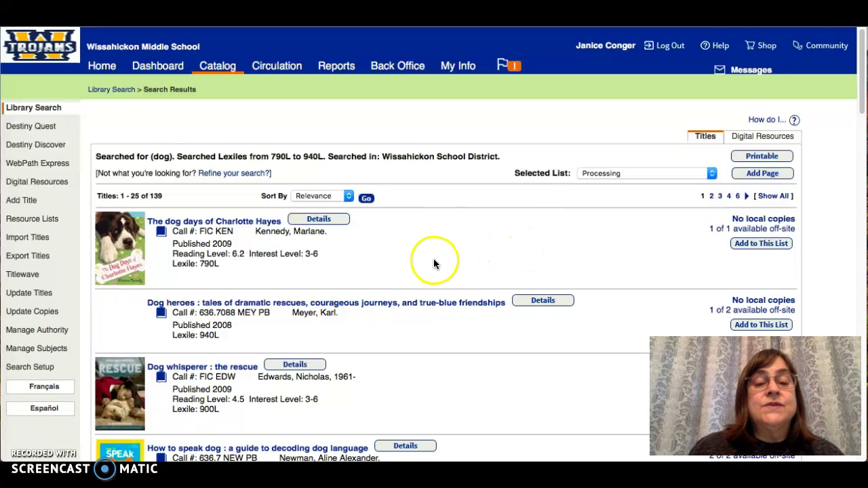
Step: Browse the dog search results, checking each title's Lexile level and local availability
{"action": "scroll", "coordinate": [483, 334], "scroll_direction": "down", "scroll_amount": 10}
{"action": "scroll", "coordinate": [483, 331], "scroll_direction": "down", "scroll_amount": 10}
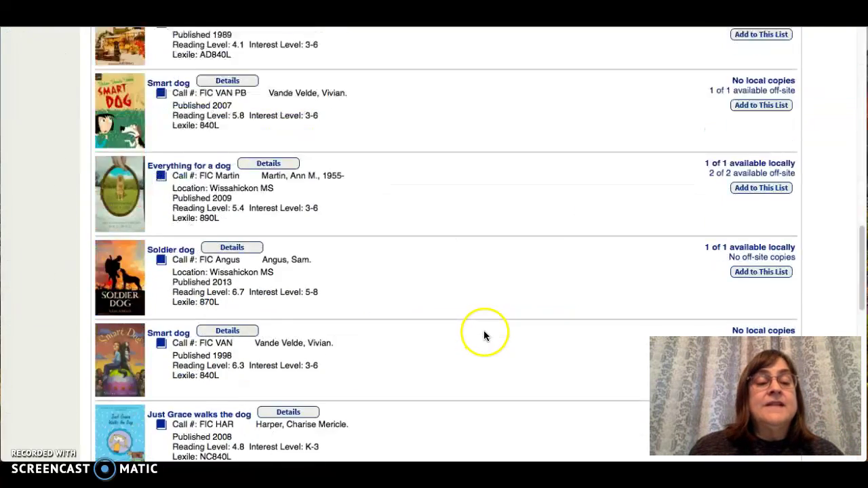
{"action": "scroll", "coordinate": [484, 328], "scroll_direction": "up", "scroll_amount": 3}
{"action": "scroll", "coordinate": [484, 329], "scroll_direction": "up", "scroll_amount": 15}
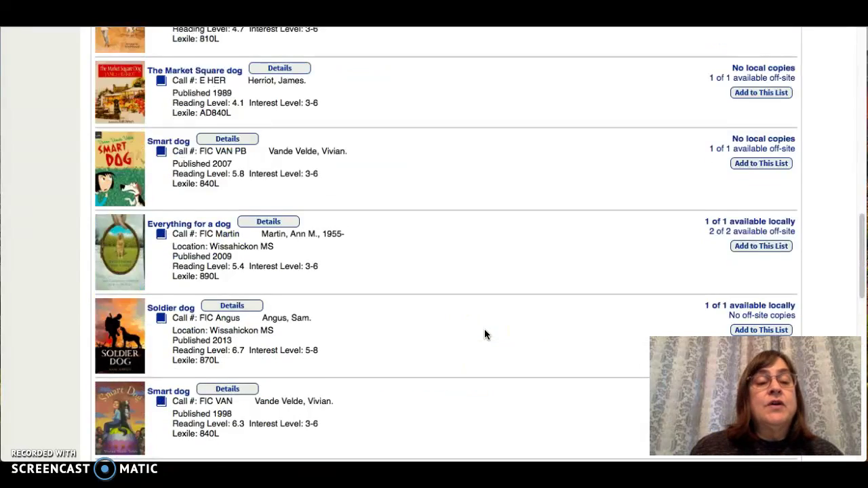